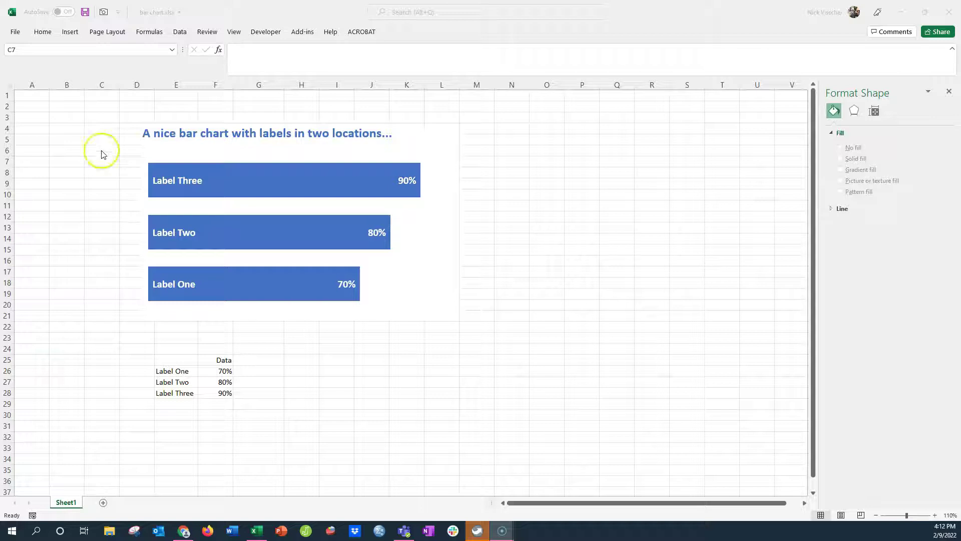
Step: Insert a 2-D clustered bar chart from the E25:F28 data table
{"action": "left_click", "coordinate": [100, 354]}
{"action": "left_click", "coordinate": [136, 360]}
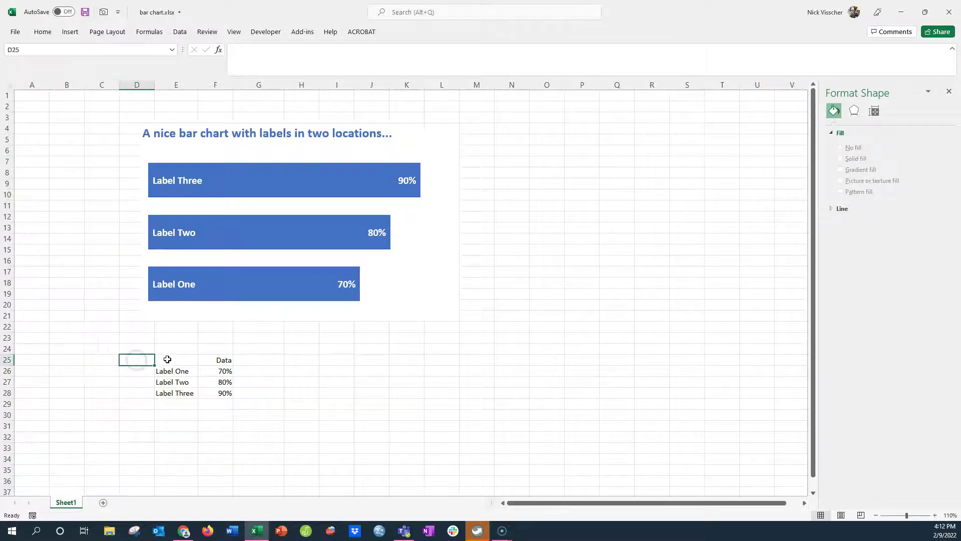
{"action": "left_click_drag", "start_coordinate": [167, 360], "coordinate": [218, 391]}
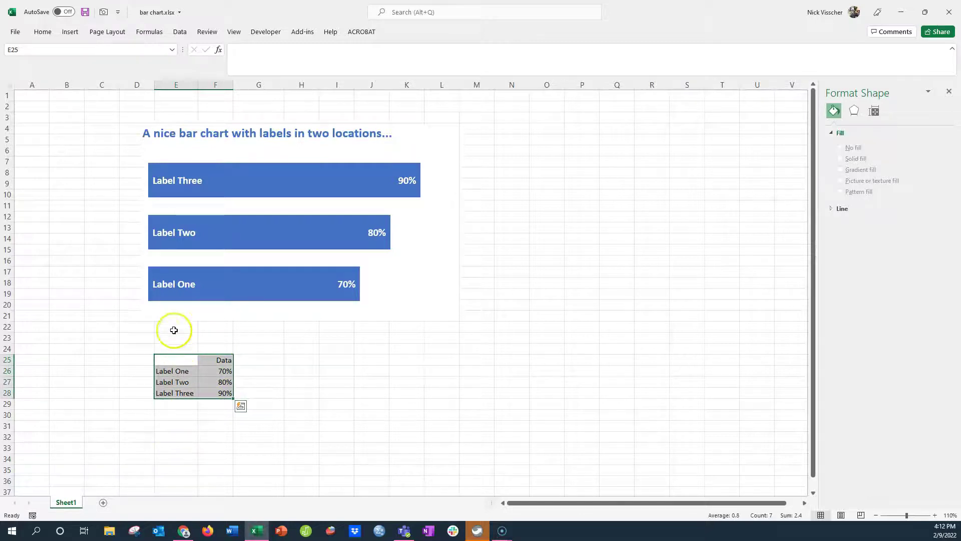
{"action": "left_click", "coordinate": [71, 32]}
{"action": "left_click", "coordinate": [434, 47]}
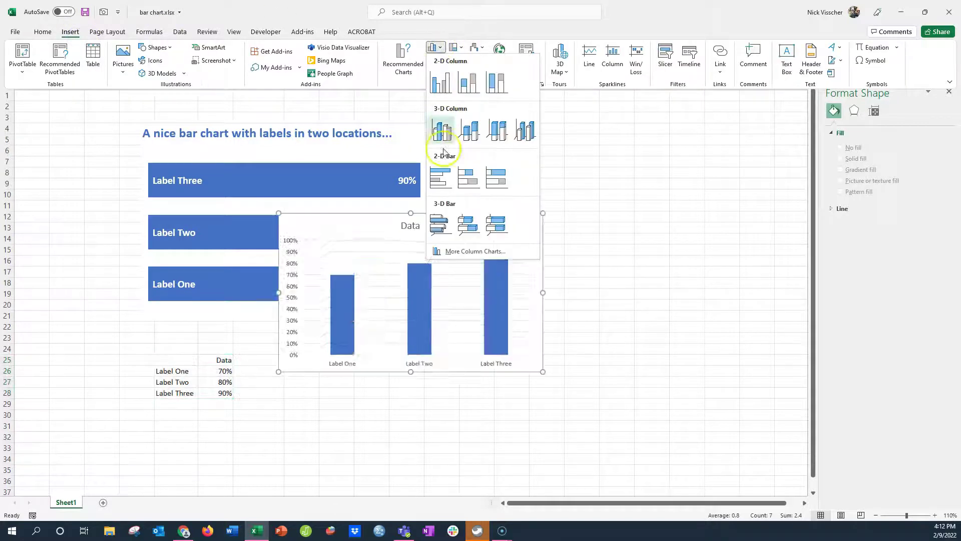
{"action": "left_click", "coordinate": [440, 178]}
Step: Move the chart below the example, stretch it to row 41, and shift the Data title top-left
{"action": "left_click_drag", "start_coordinate": [371, 216], "coordinate": [384, 405]}
{"action": "scroll", "coordinate": [535, 205], "scroll_direction": "down", "scroll_amount": 4}
{"action": "left_click_drag", "start_coordinate": [516, 299], "coordinate": [609, 295]}
{"action": "left_click", "coordinate": [429, 204]}
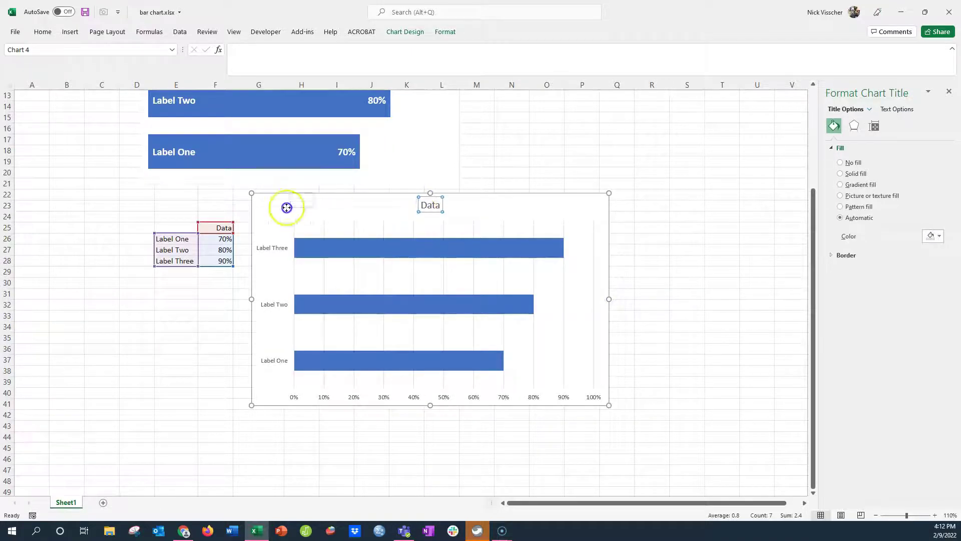
{"action": "left_click_drag", "start_coordinate": [287, 207], "coordinate": [251, 204]}
Step: Reduce the bar series gap width from 182% to 30%
{"action": "left_click", "coordinate": [312, 248]}
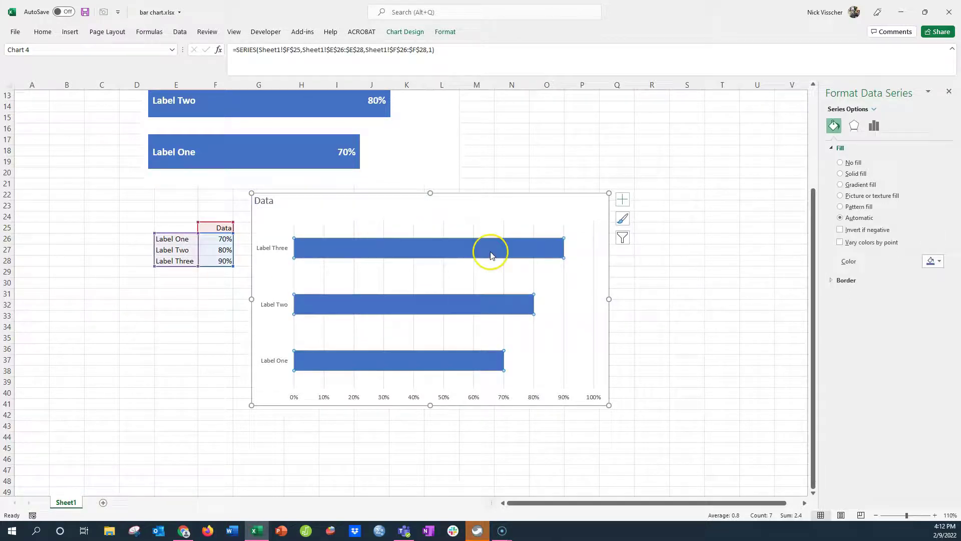
{"action": "left_click", "coordinate": [873, 128]}
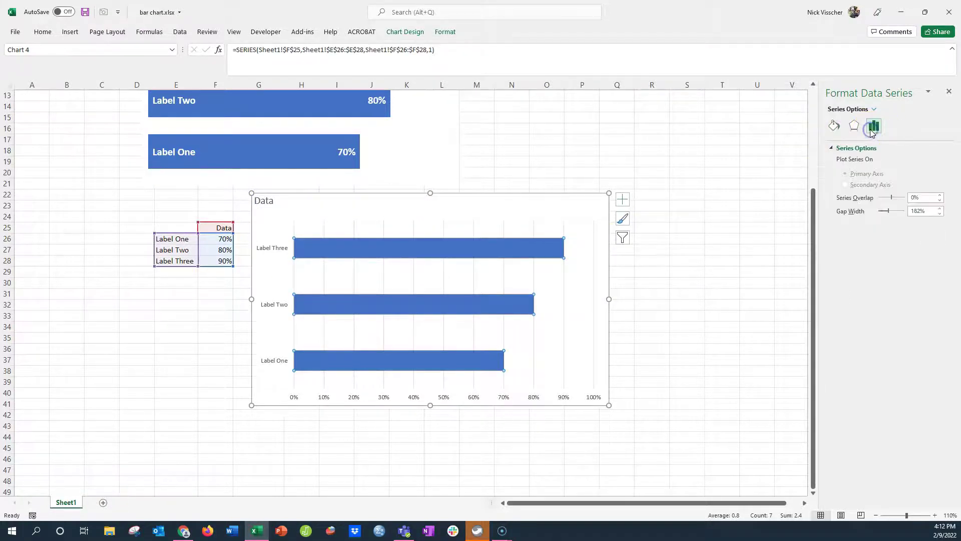
{"action": "double_click", "coordinate": [928, 211]}
{"action": "type", "text": "3"}
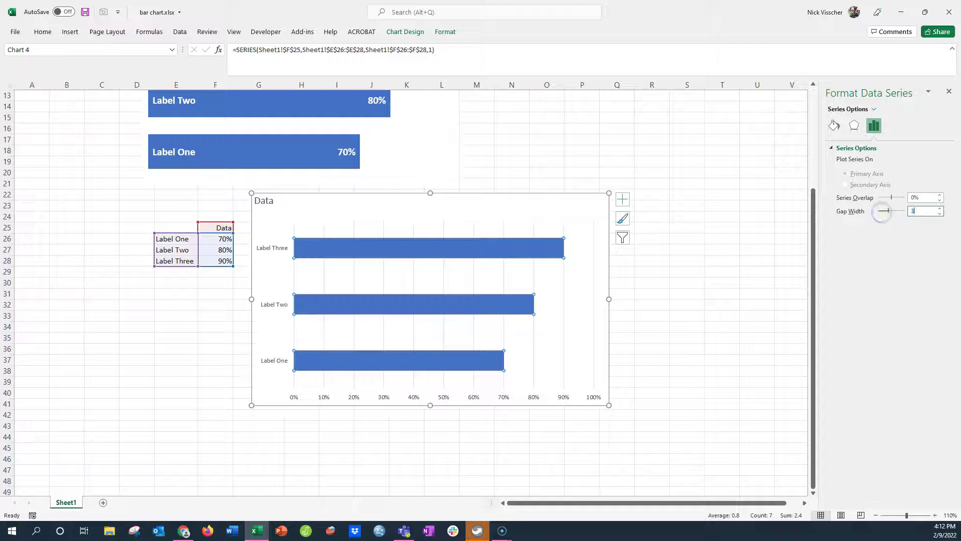
{"action": "type", "text": "0"}
{"action": "key", "text": "Return"}
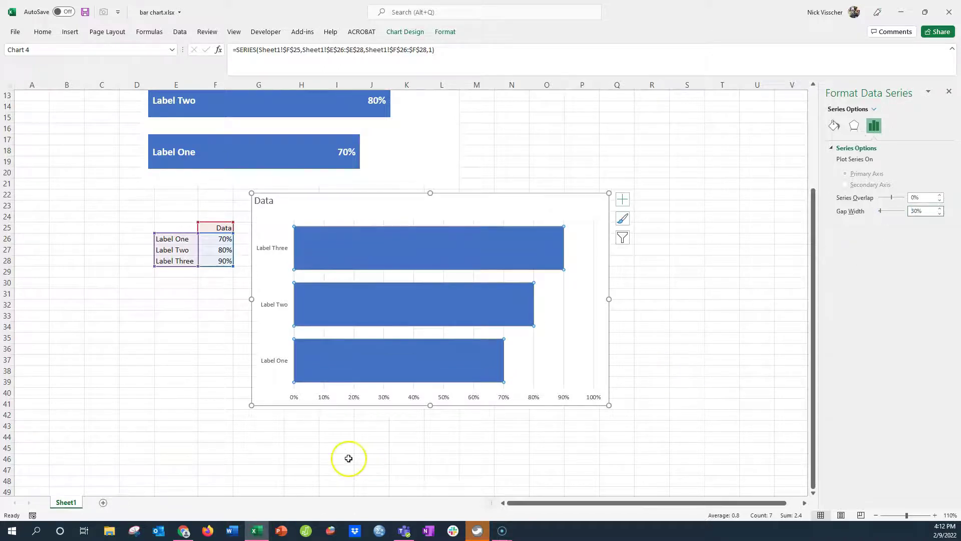
{"action": "left_click", "coordinate": [347, 458]}
{"action": "left_click", "coordinate": [323, 242]}
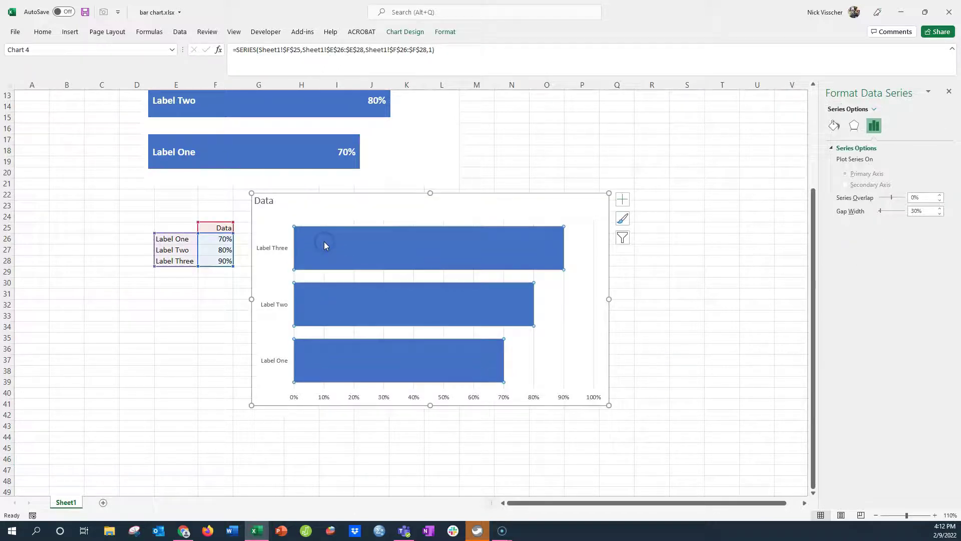
Step: Add data labels to the bars, positioned at Inside End
{"action": "right_click", "coordinate": [324, 244]}
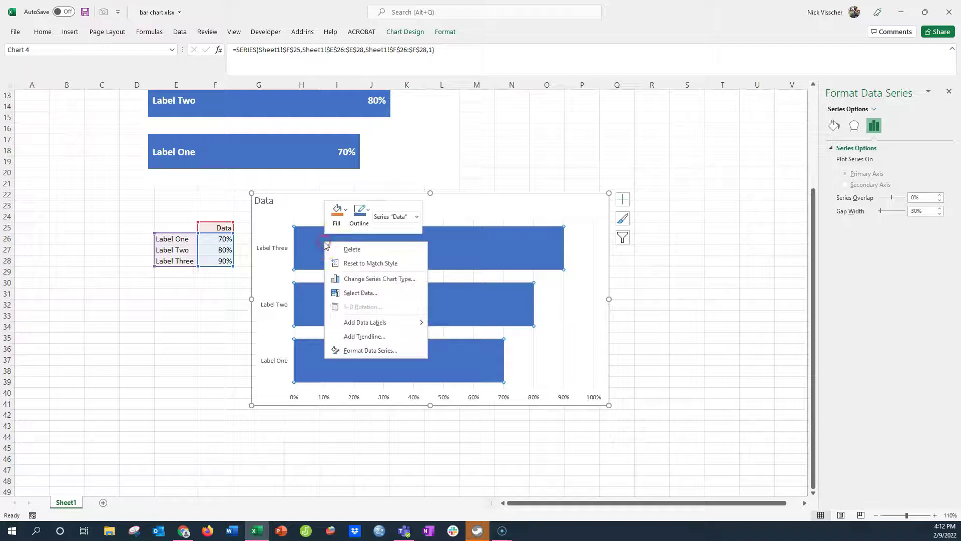
{"action": "left_click", "coordinate": [341, 324]}
{"action": "left_click", "coordinate": [575, 249]}
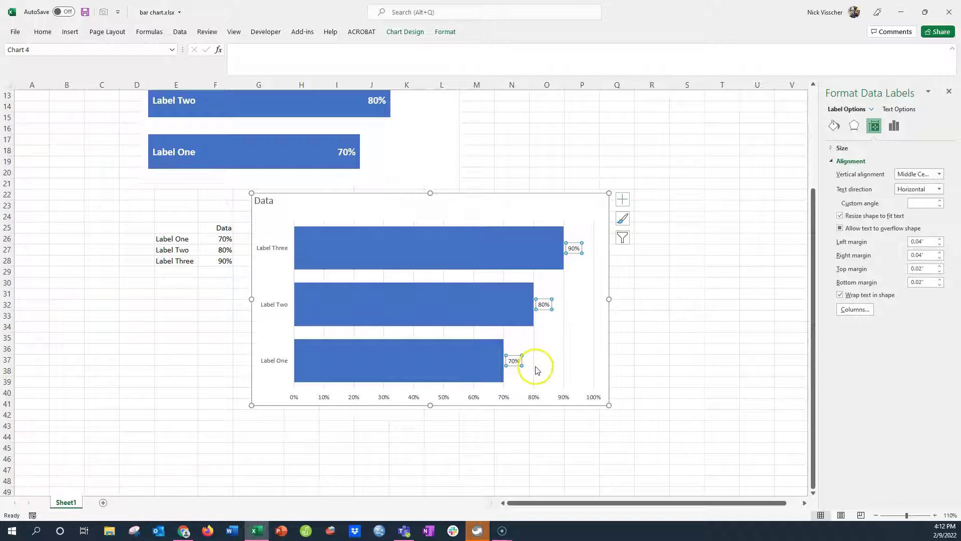
{"action": "left_click", "coordinate": [894, 126]}
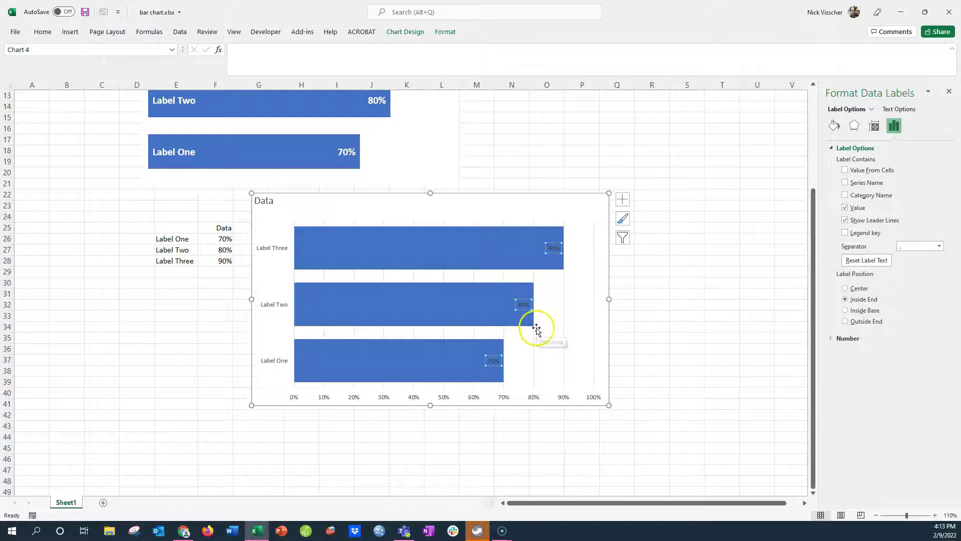
Step: Make the percentage labels white, 16-point and bold
{"action": "left_click", "coordinate": [43, 32]}
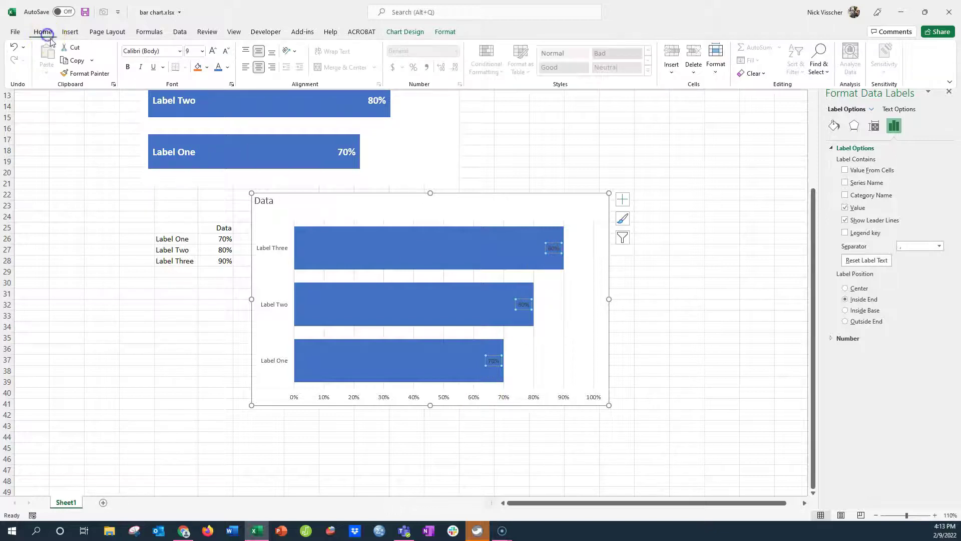
{"action": "left_click", "coordinate": [228, 68]}
{"action": "left_click", "coordinate": [216, 107]}
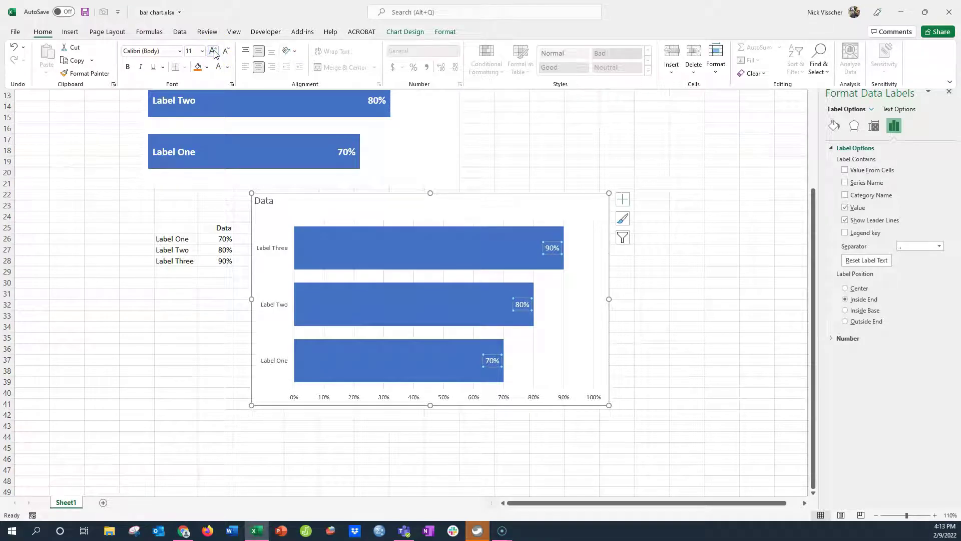
{"action": "left_click", "coordinate": [214, 52]}
{"action": "left_click", "coordinate": [214, 52]}
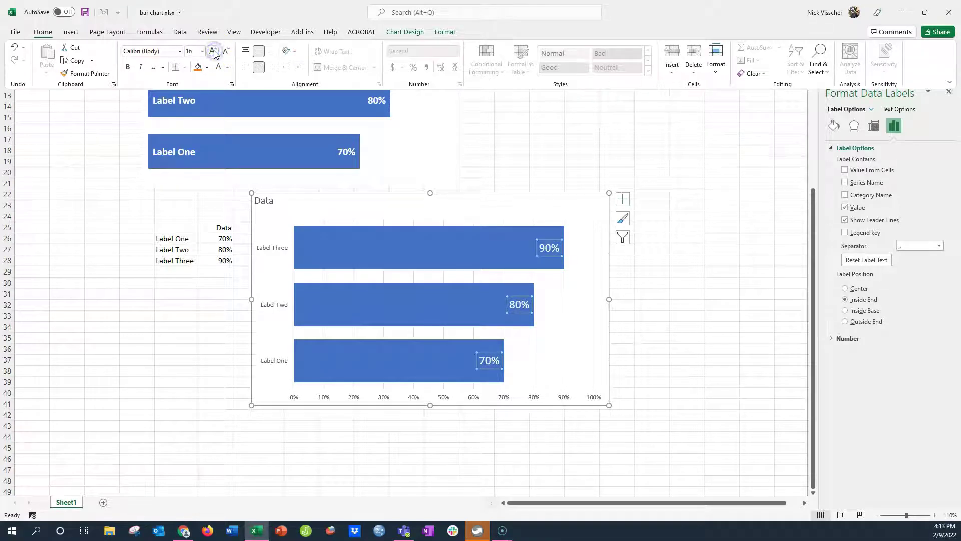
{"action": "left_click", "coordinate": [128, 66]}
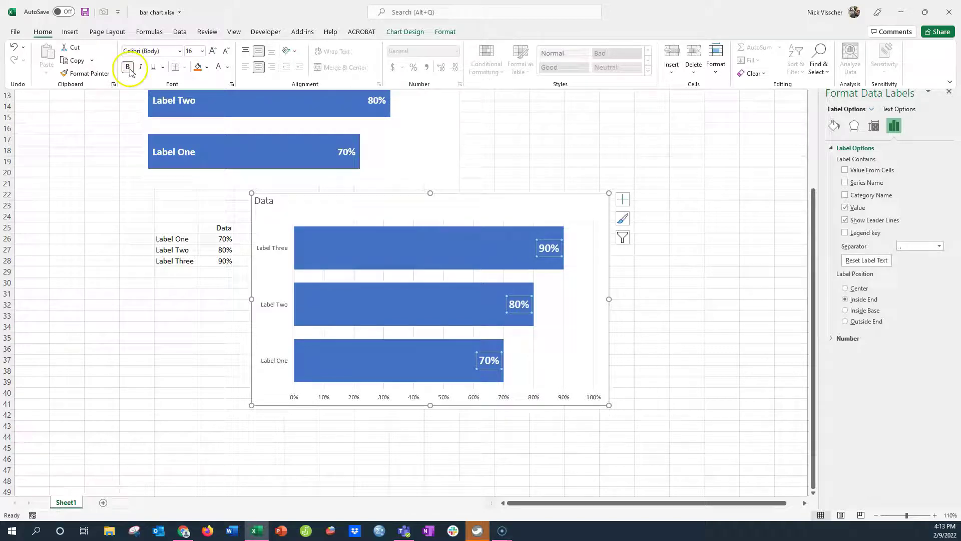
{"action": "left_click", "coordinate": [670, 346]}
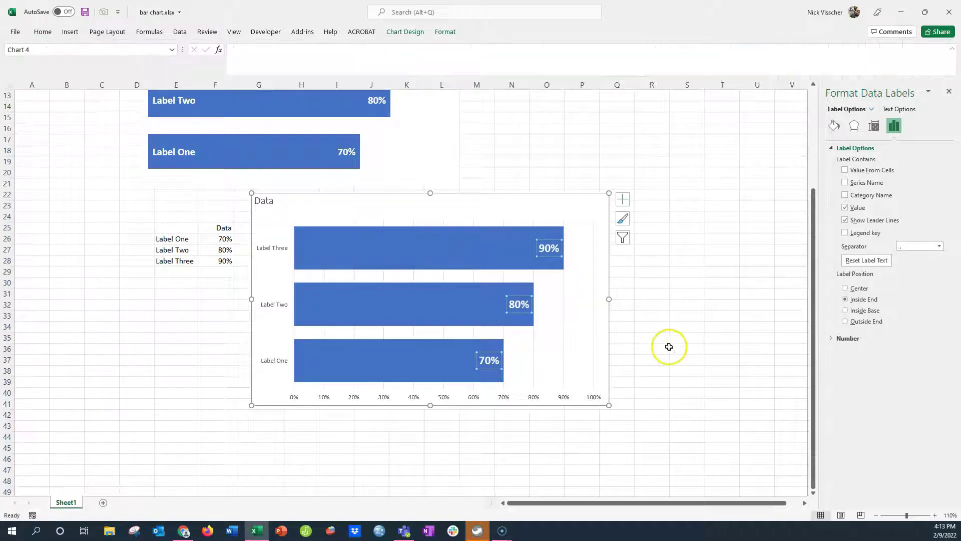
Step: Move the chart slightly right and down
{"action": "left_click", "coordinate": [307, 199]}
{"action": "left_click_drag", "start_coordinate": [303, 194], "coordinate": [345, 201]}
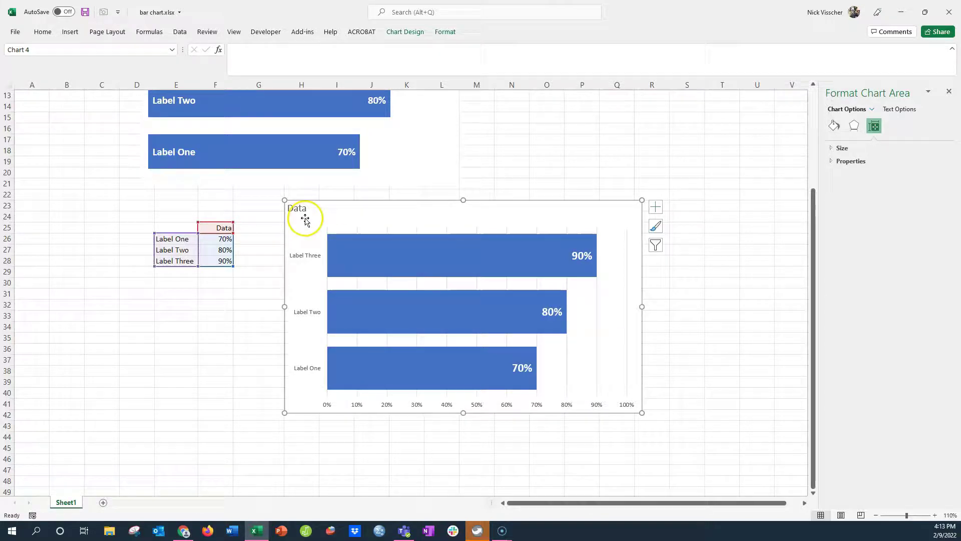
{"action": "left_click", "coordinate": [213, 284]}
Step: Copy the F26:F28 percentages into G26:G28
{"action": "left_click_drag", "start_coordinate": [210, 239], "coordinate": [208, 261]}
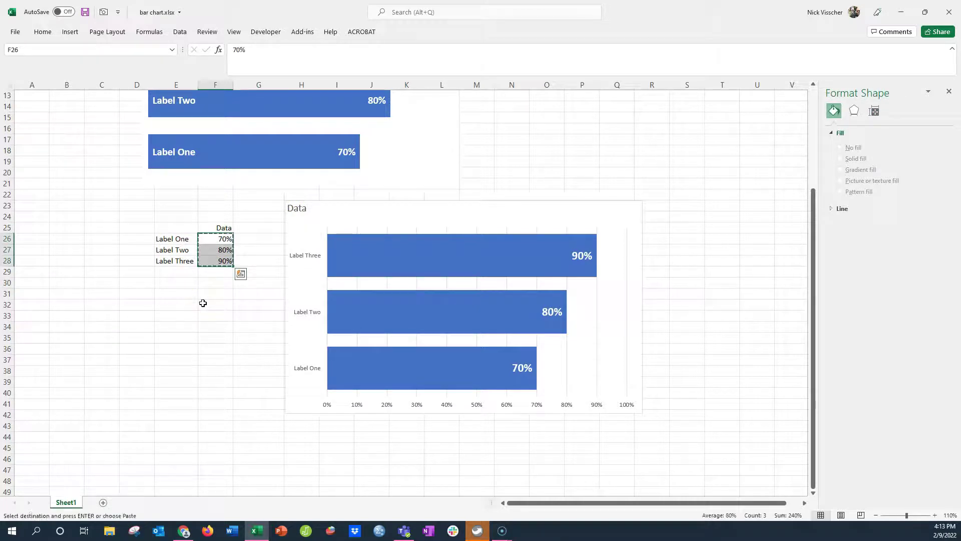
{"action": "left_click", "coordinate": [249, 239]}
{"action": "key", "text": "ctrl+v"}
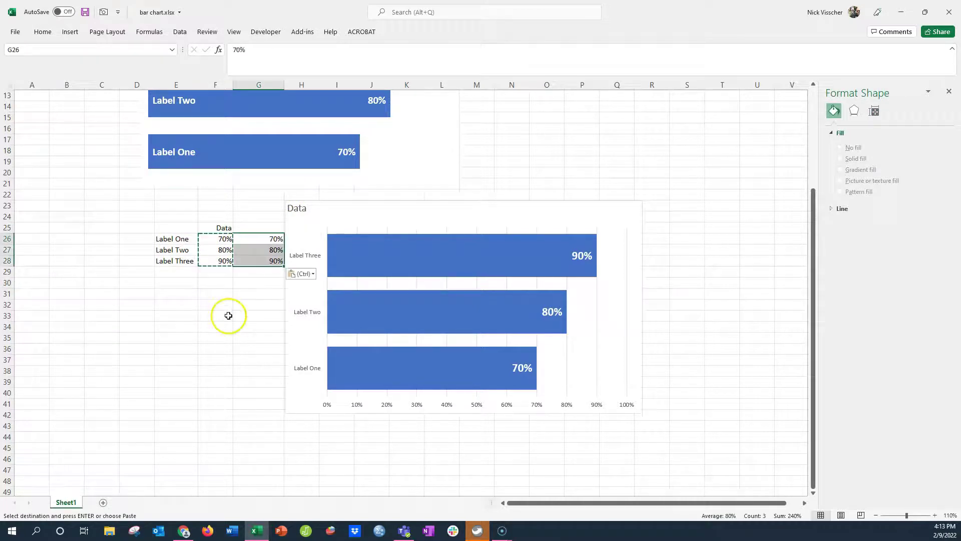
Step: Head column G25 'dummy data' and shift the chart further right
{"action": "left_click", "coordinate": [244, 227]}
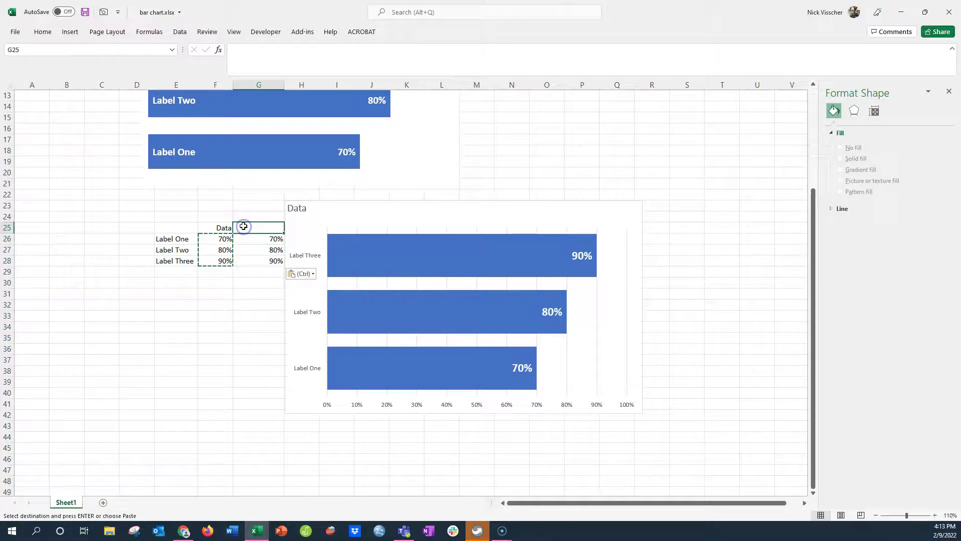
{"action": "type", "text": "dub"}
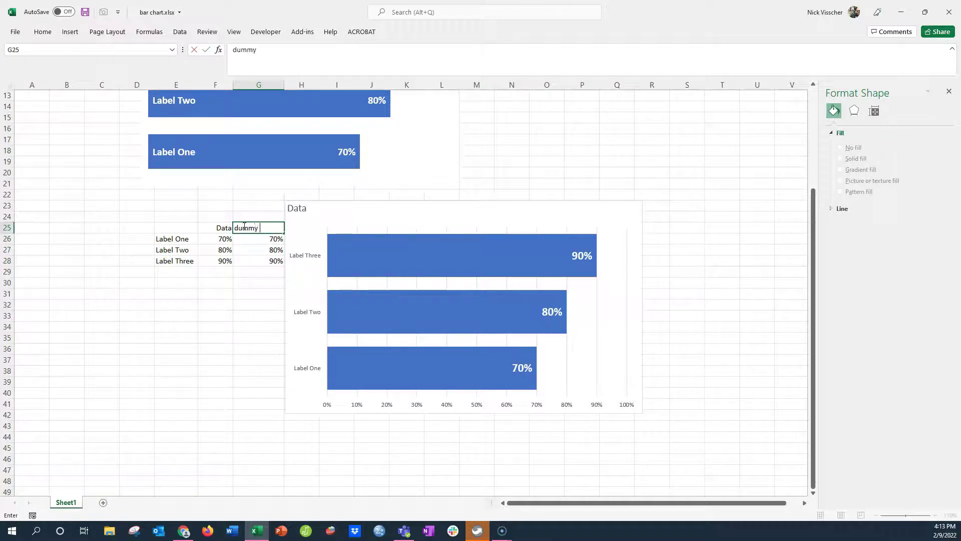
{"action": "type", "text": "my data"}
{"action": "key", "text": "Return"}
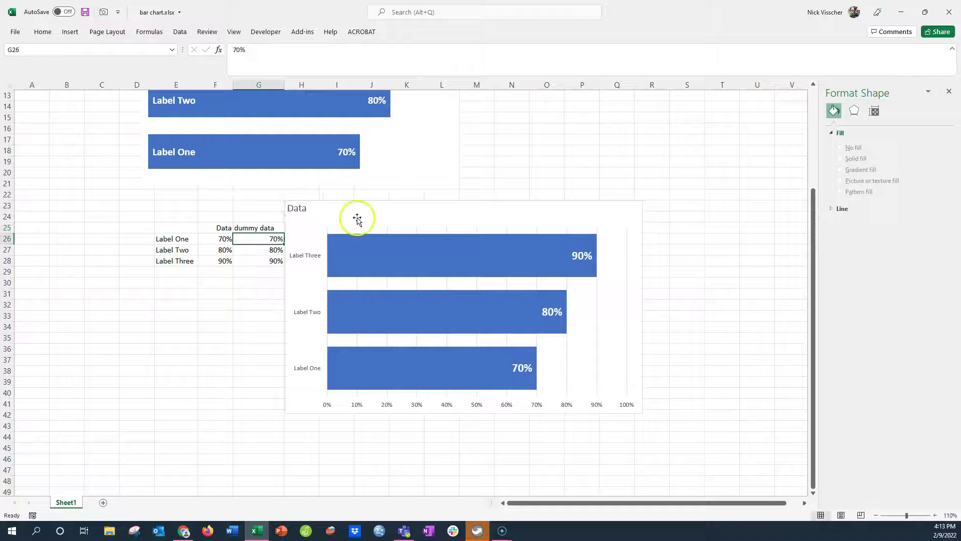
{"action": "left_click", "coordinate": [357, 219]}
{"action": "left_click_drag", "start_coordinate": [349, 201], "coordinate": [384, 202]}
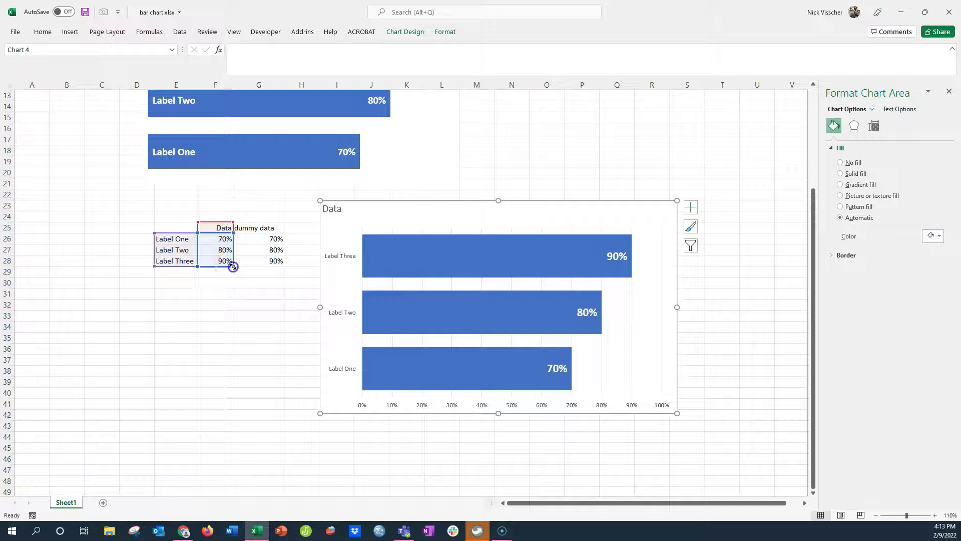
Step: Extend the chart's data range to include the dummy data column G
{"action": "left_click_drag", "start_coordinate": [233, 266], "coordinate": [268, 267]}
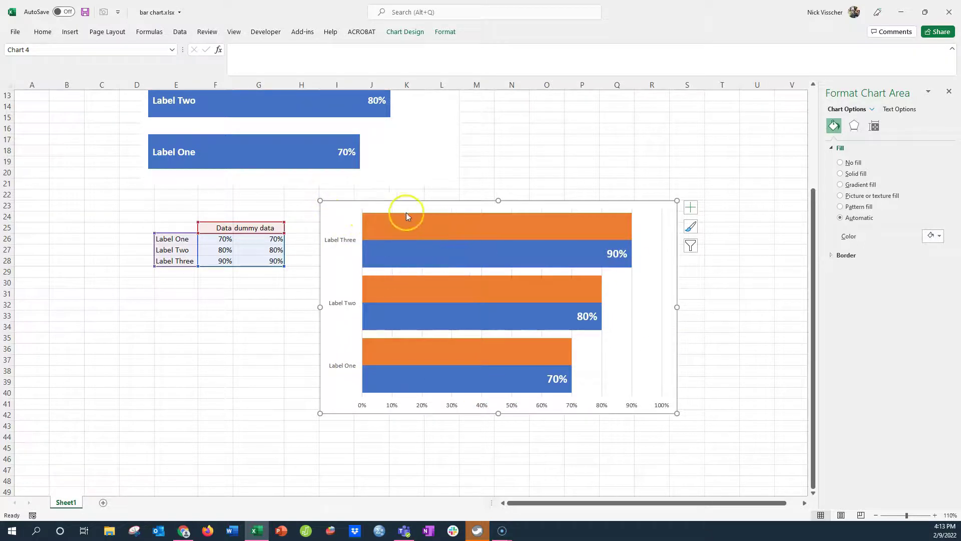
{"action": "left_click", "coordinate": [380, 222]}
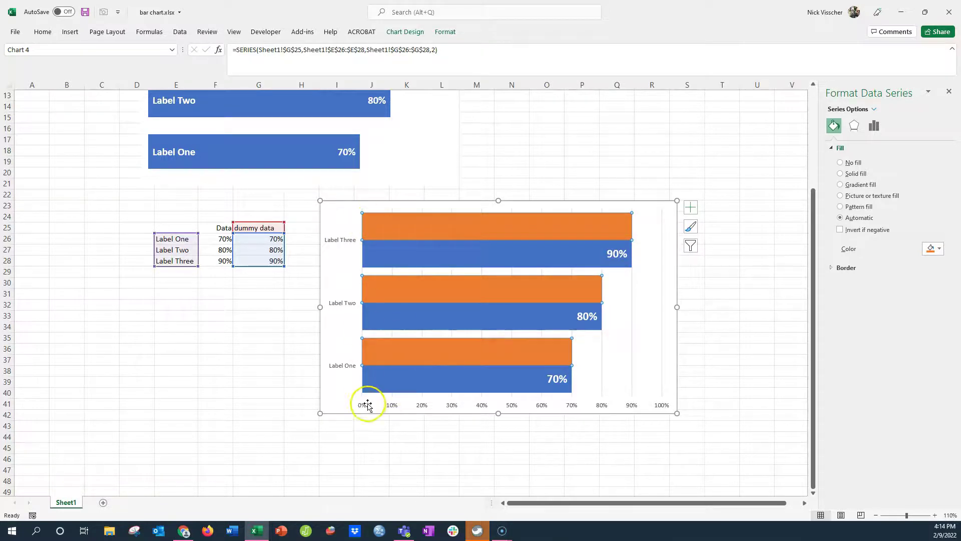
{"action": "left_click", "coordinate": [379, 259]}
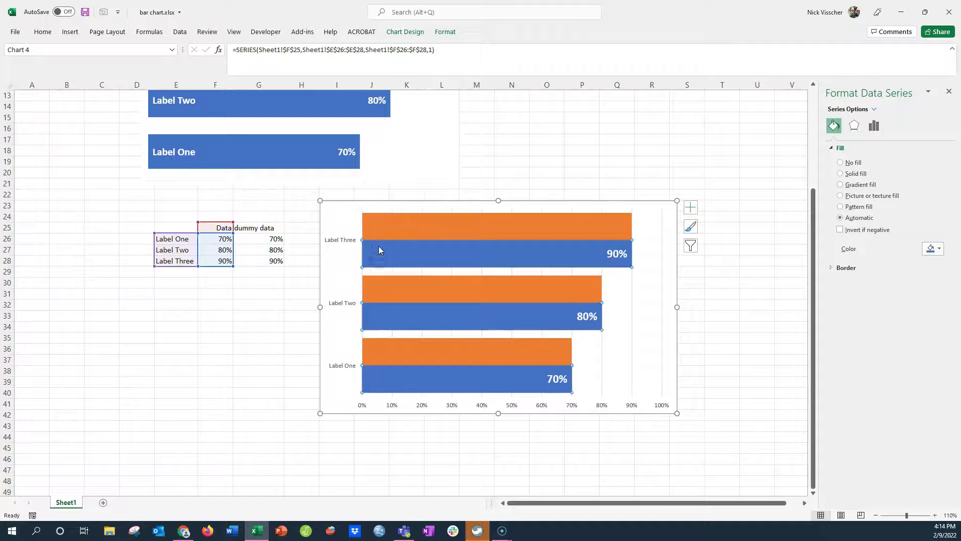
{"action": "left_click", "coordinate": [396, 225]}
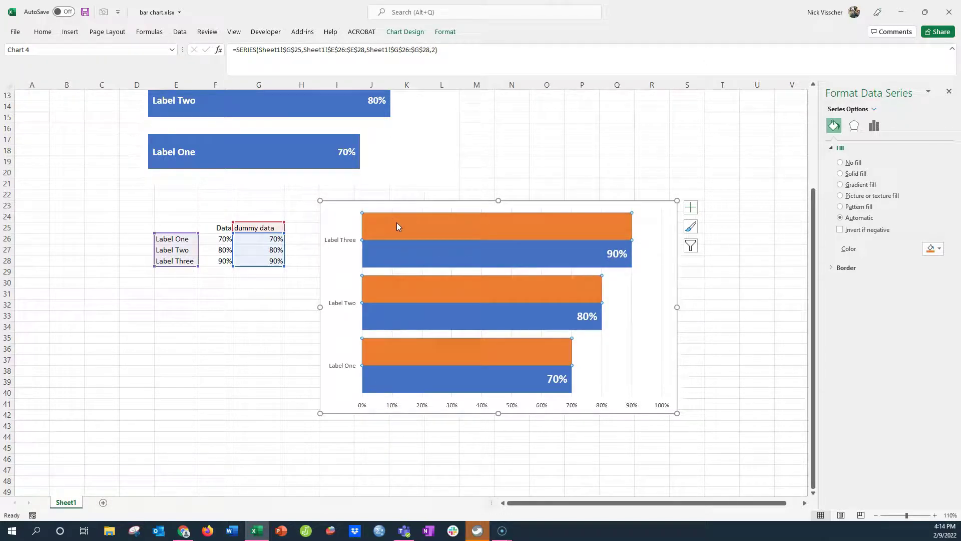
Step: Add percentage data labels to the orange dummy data bars
{"action": "right_click", "coordinate": [398, 226]}
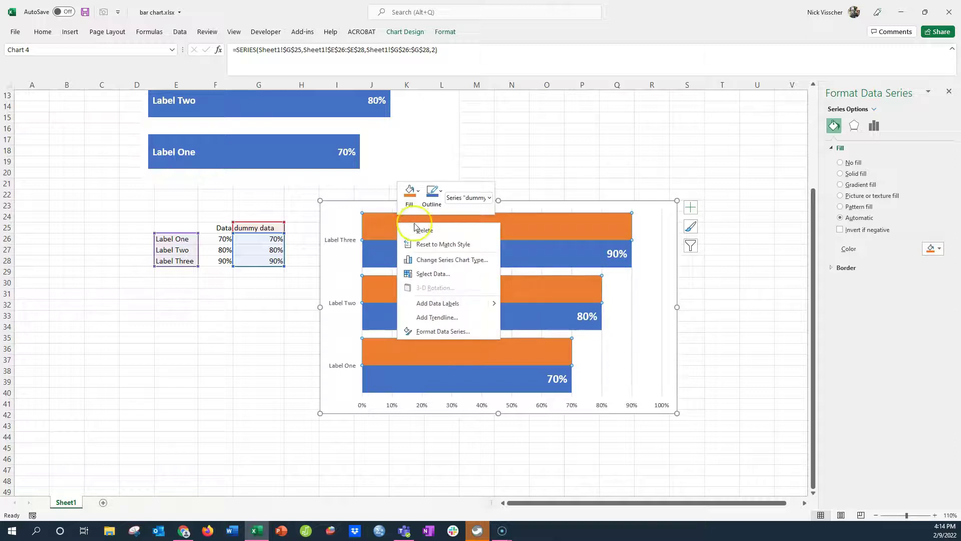
{"action": "left_click", "coordinate": [408, 302]}
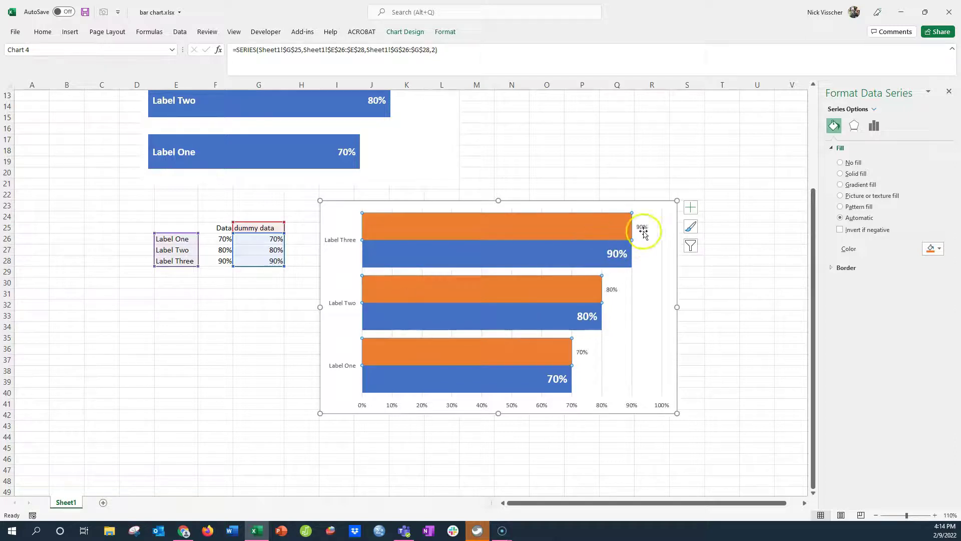
{"action": "left_click", "coordinate": [642, 229]}
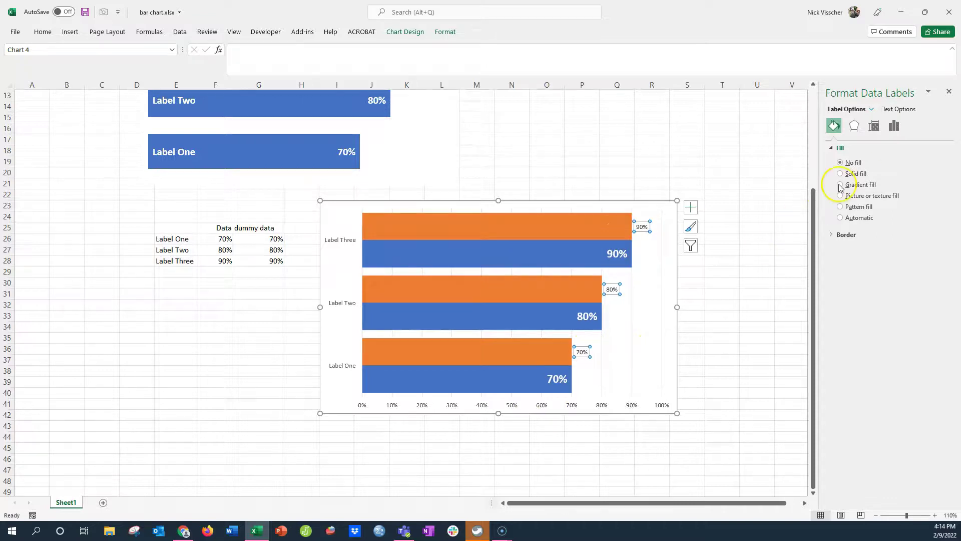
Step: Place the orange labels at Inside Base, enlarged three font sizes and bold
{"action": "left_click", "coordinate": [894, 126]}
{"action": "left_click", "coordinate": [872, 149]}
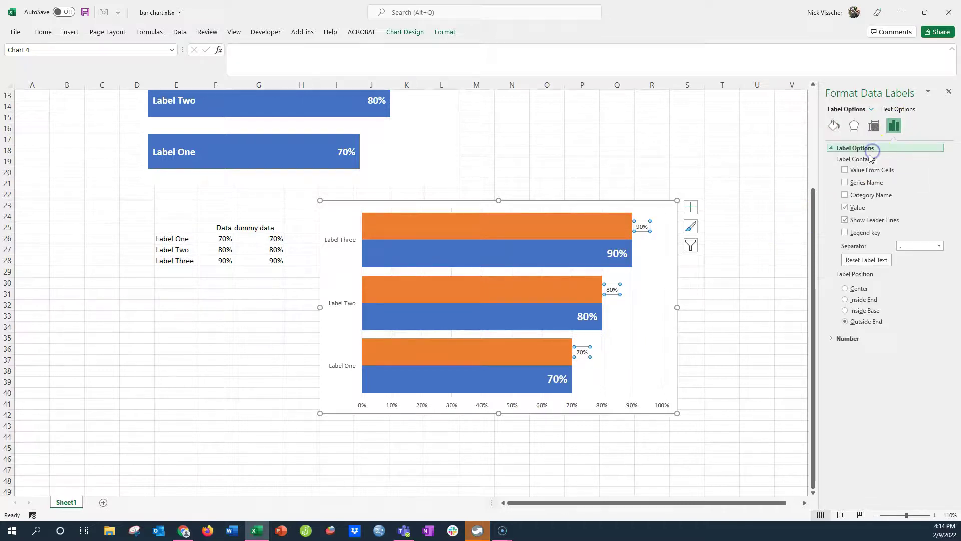
{"action": "left_click", "coordinate": [871, 311]}
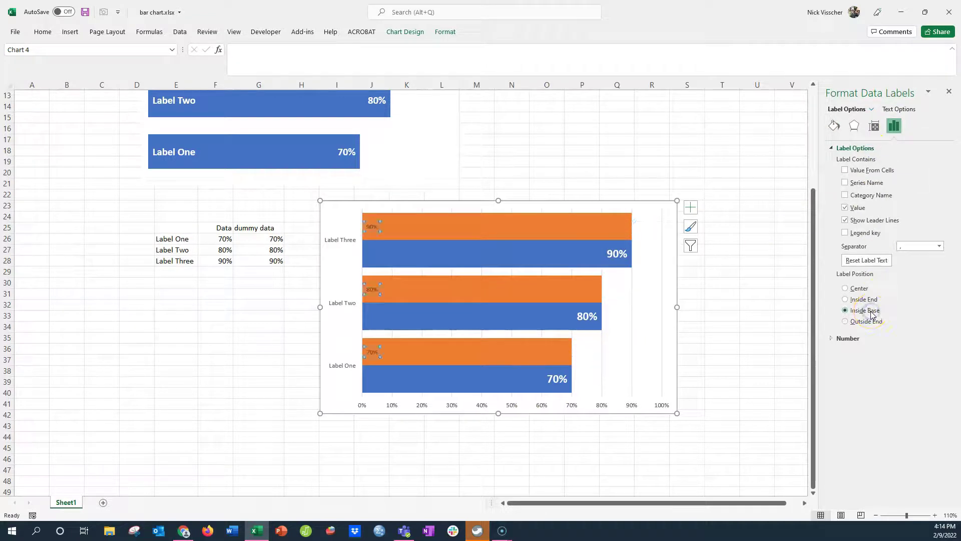
{"action": "left_click", "coordinate": [43, 32]}
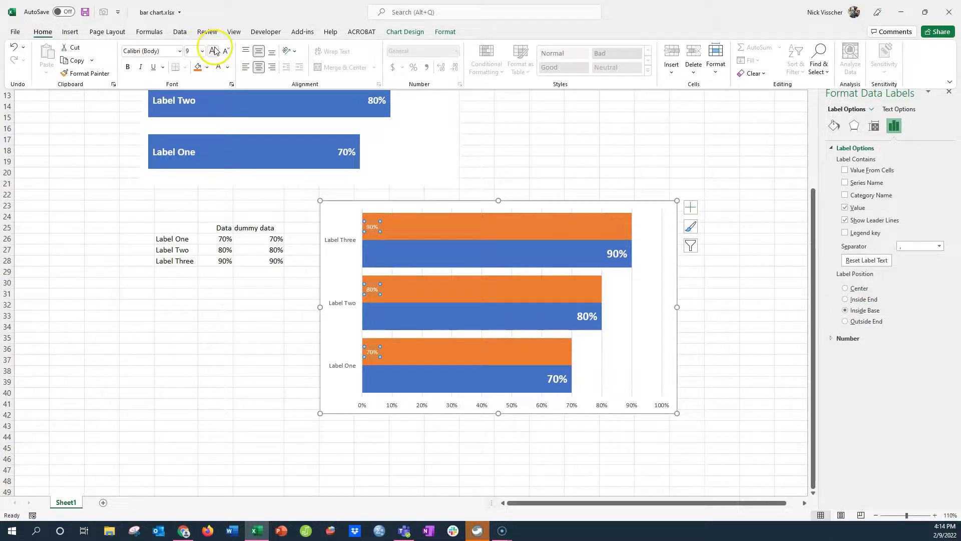
{"action": "left_click", "coordinate": [213, 51]}
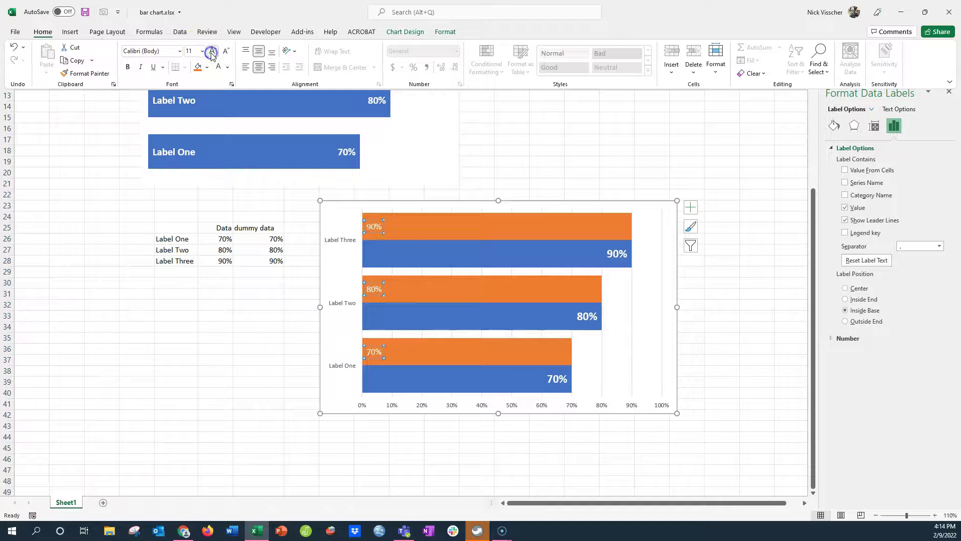
{"action": "left_click", "coordinate": [212, 51]}
{"action": "left_click", "coordinate": [212, 51]}
{"action": "left_click", "coordinate": [212, 51]}
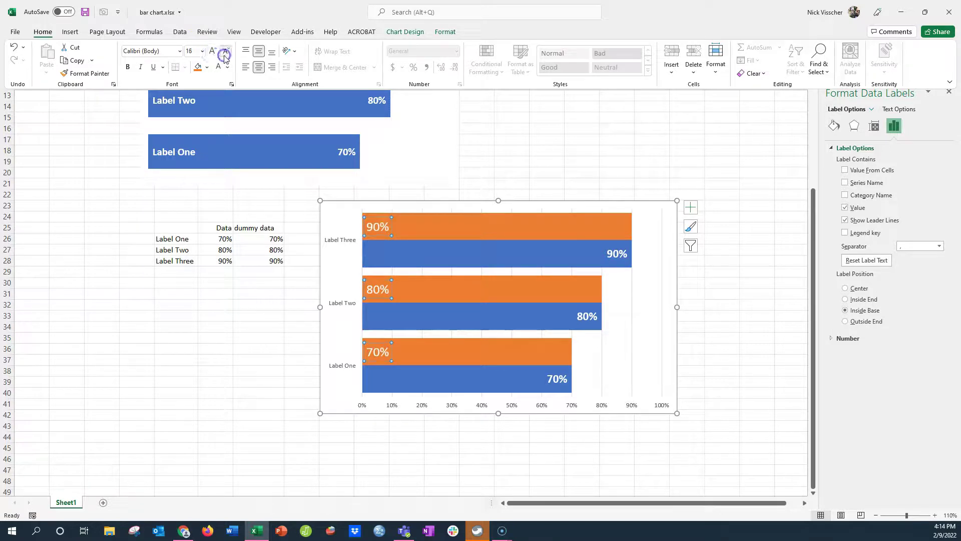
{"action": "left_click", "coordinate": [128, 67]}
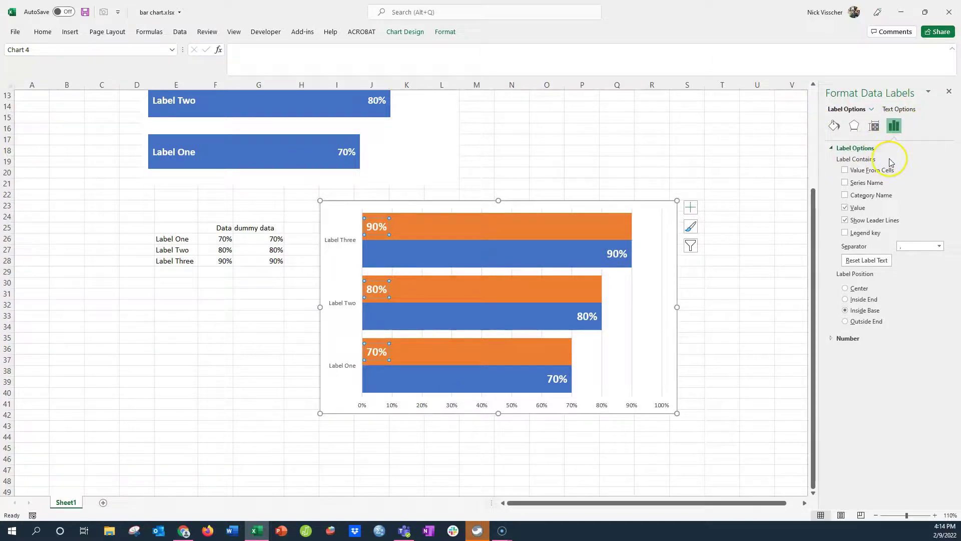
Step: Show category names instead of values in the orange labels
{"action": "left_click", "coordinate": [859, 209]}
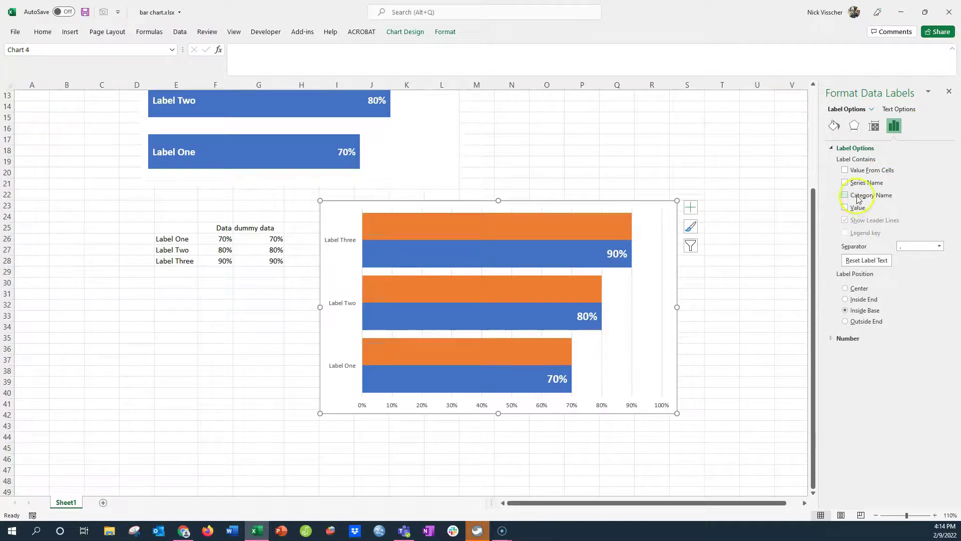
{"action": "left_click", "coordinate": [873, 197]}
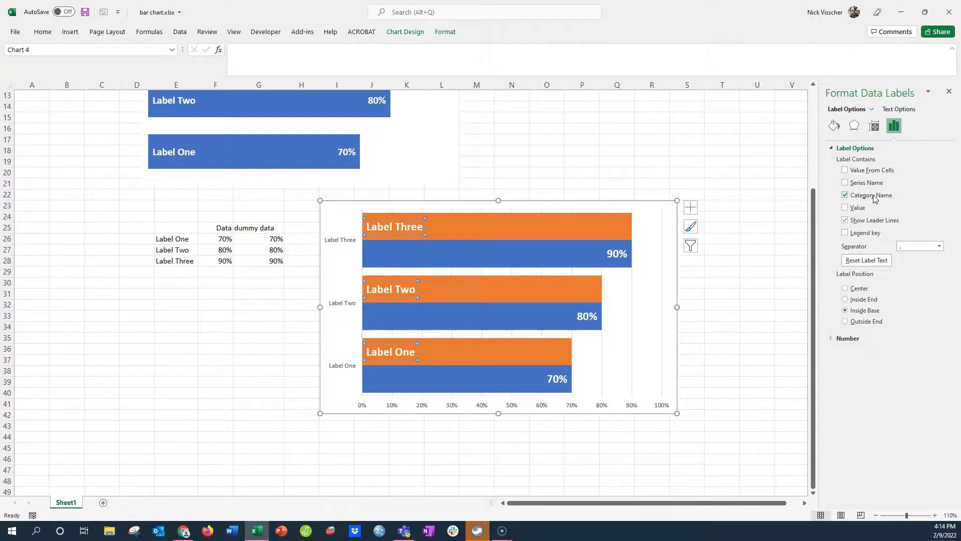
{"action": "left_click", "coordinate": [722, 315]}
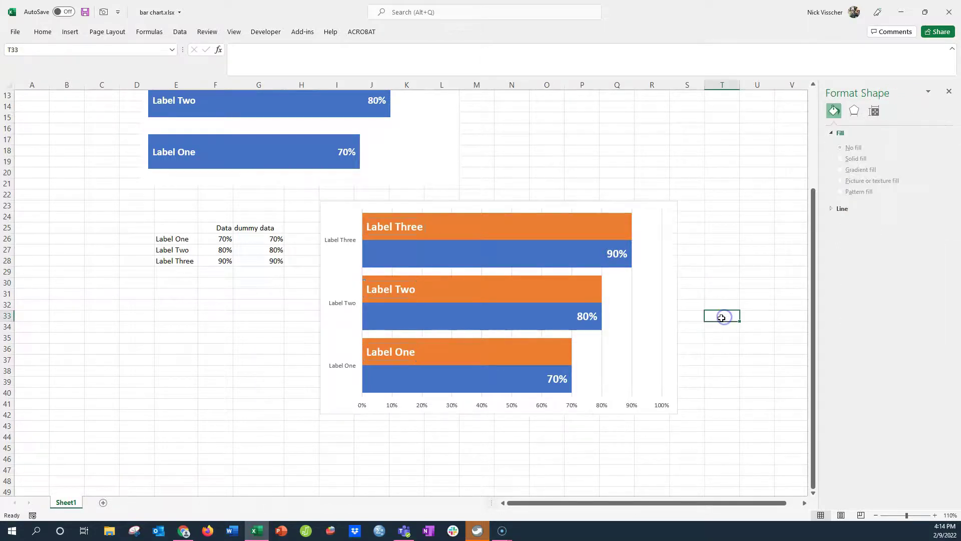
Step: Delete the vertical category axis
{"action": "left_click", "coordinate": [344, 241]}
{"action": "left_click", "coordinate": [244, 391]}
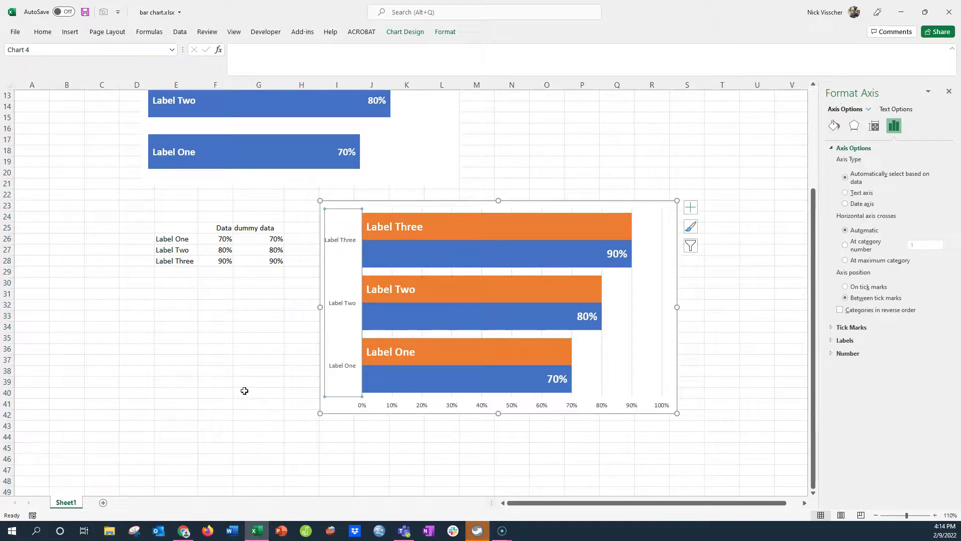
{"action": "key", "text": "Delete"}
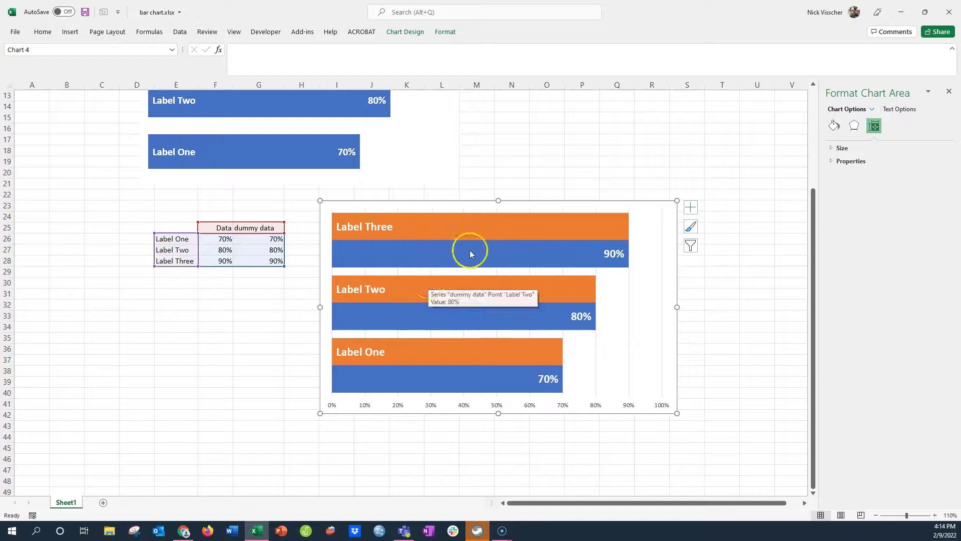
Step: Raise the dummy data series overlap to 100%
{"action": "left_click", "coordinate": [563, 230]}
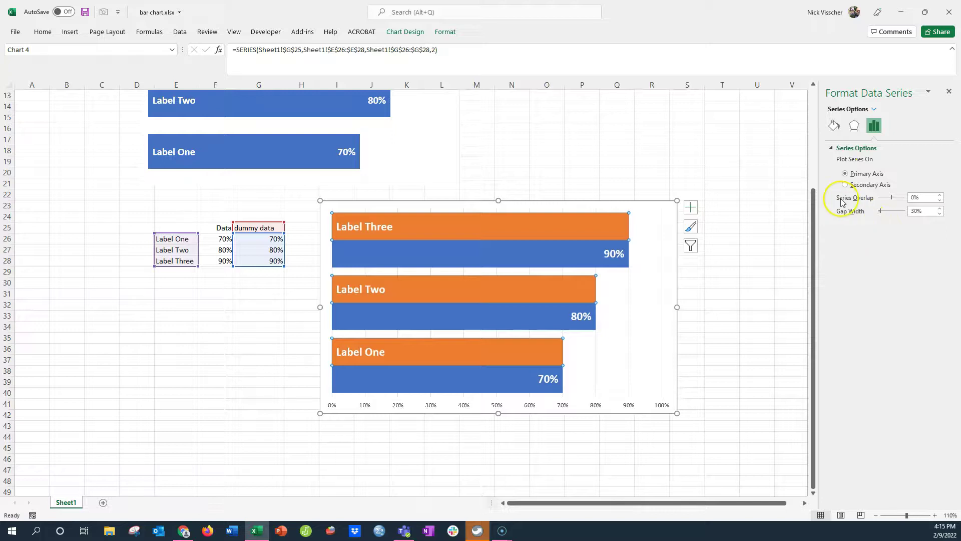
{"action": "left_click", "coordinate": [943, 198]}
{"action": "left_click", "coordinate": [942, 198]}
{"action": "left_click_drag", "start_coordinate": [942, 198], "coordinate": [942, 197]}
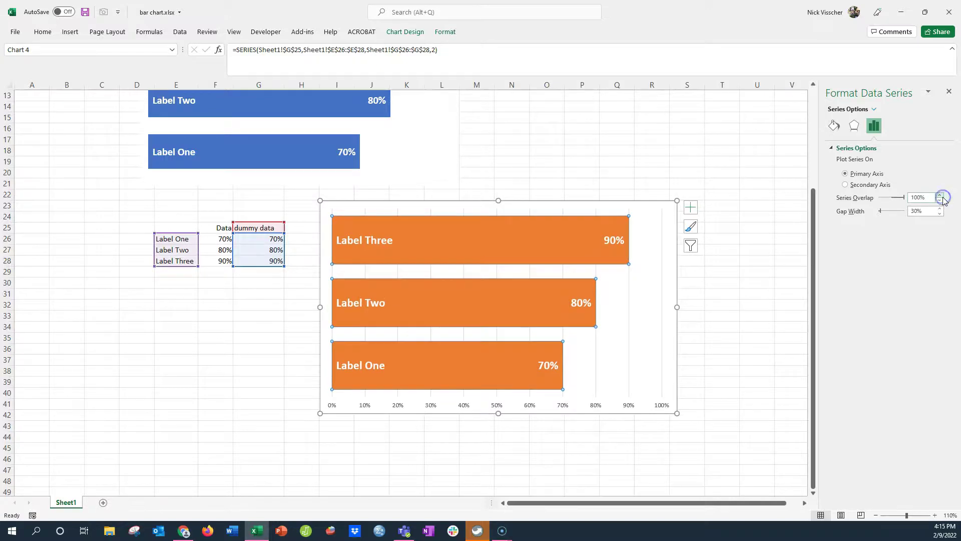
Step: Delete the horizontal percentage axis and the vertical gridlines
{"action": "left_click", "coordinate": [724, 383]}
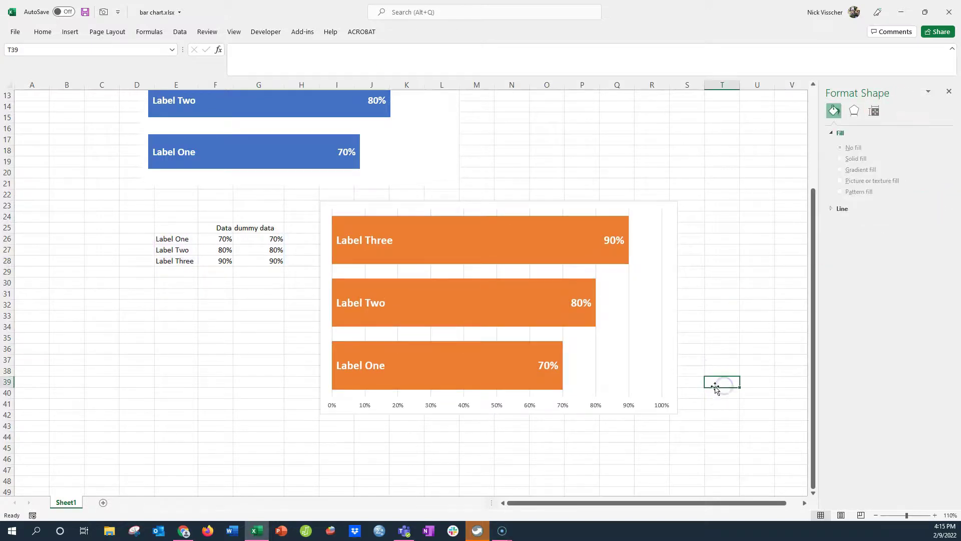
{"action": "left_click", "coordinate": [594, 407]}
{"action": "key", "text": "Delete"}
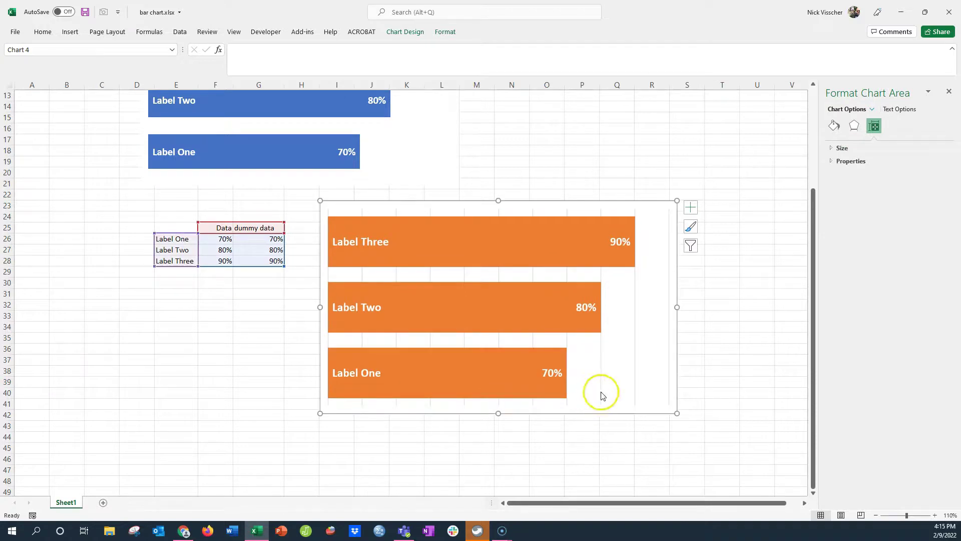
{"action": "left_click", "coordinate": [601, 395]}
{"action": "key", "text": "Delete"}
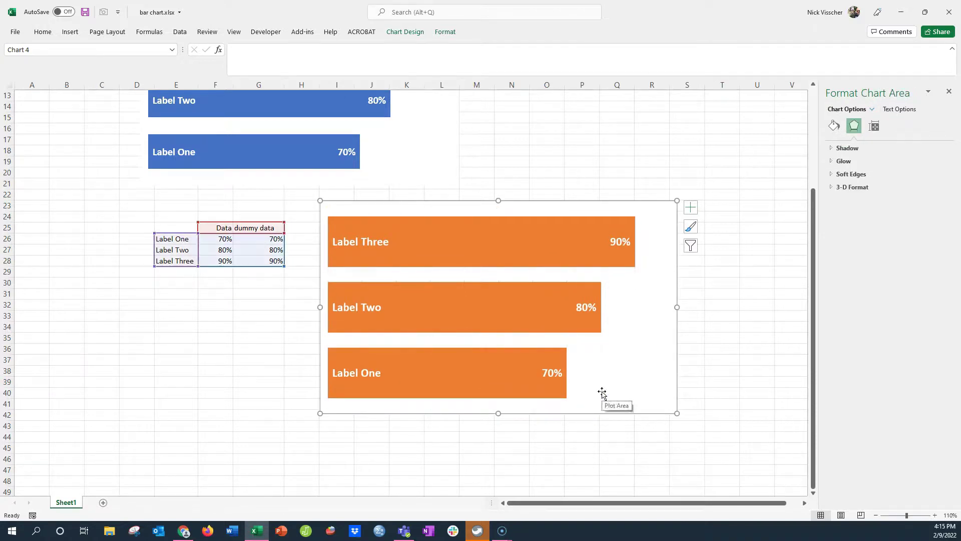
Step: Give the bar series a solid blue fill
{"action": "left_click", "coordinate": [529, 247]}
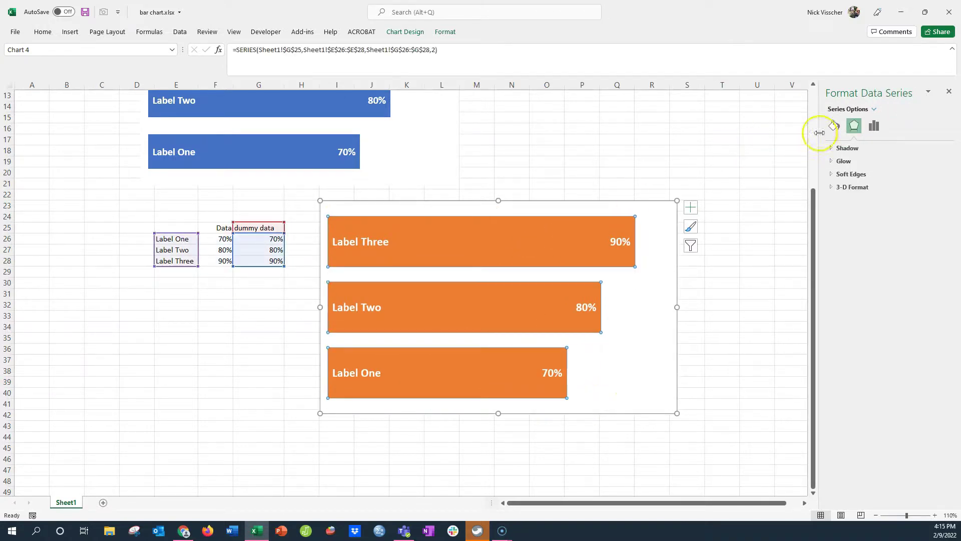
{"action": "left_click", "coordinate": [834, 125]}
{"action": "left_click", "coordinate": [855, 174]}
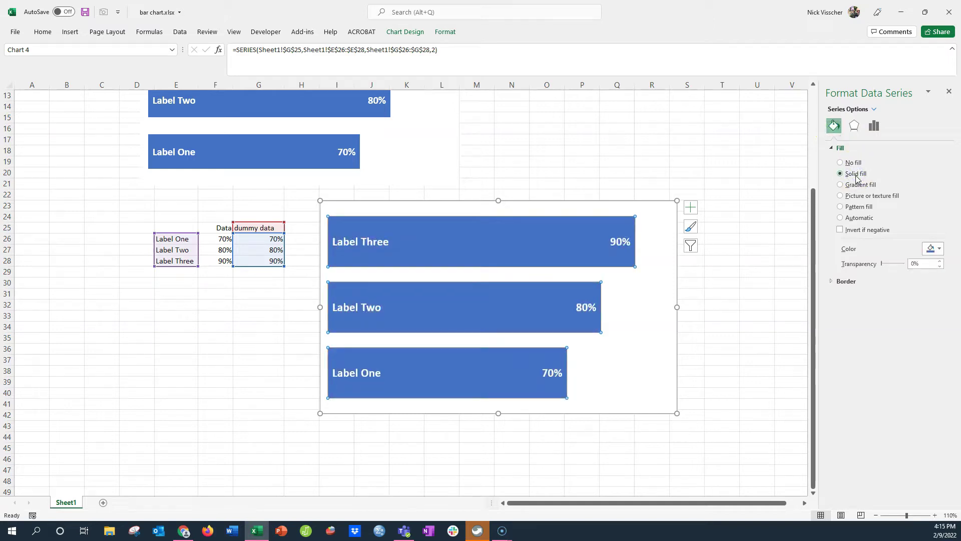
{"action": "left_click", "coordinate": [754, 347]}
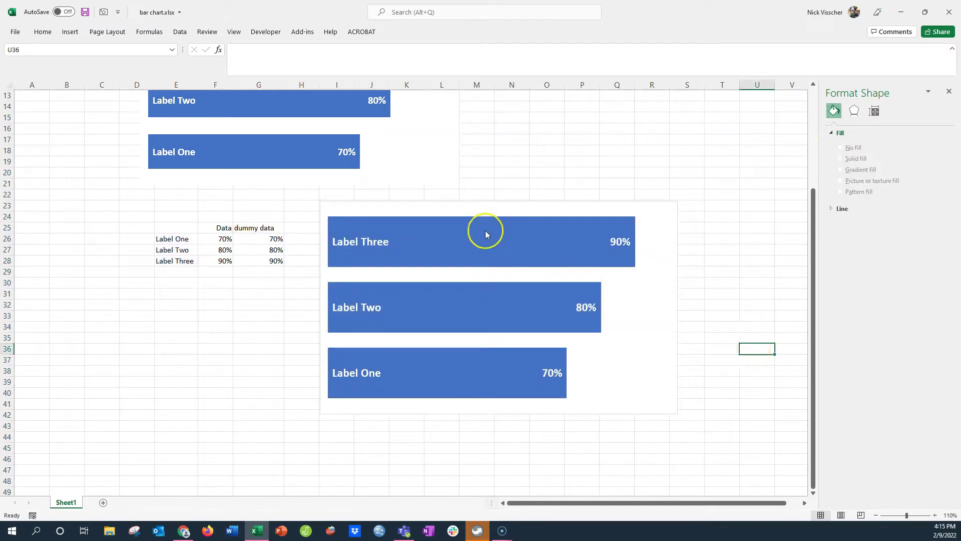
{"action": "left_click_drag", "start_coordinate": [434, 203], "coordinate": [431, 202]}
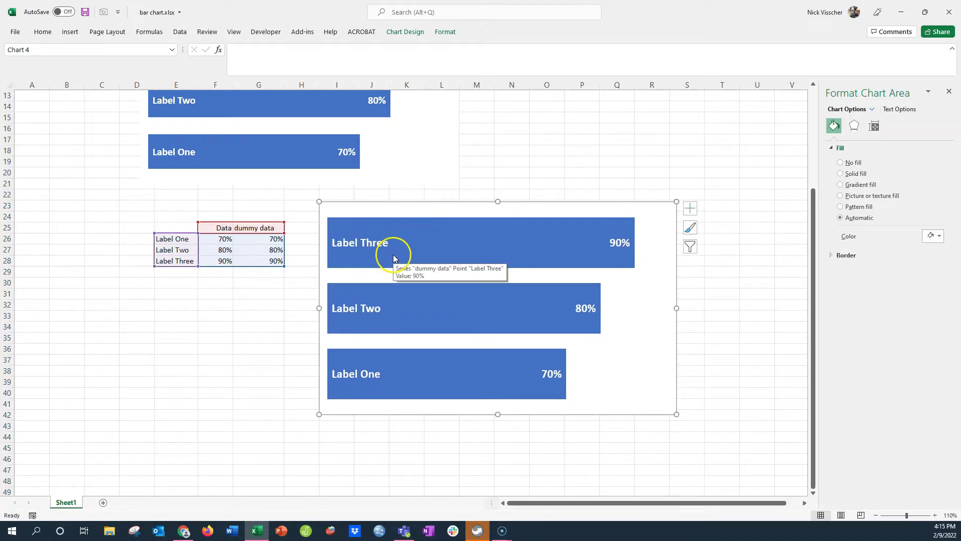
Step: Reset the dummy data series overlap to 0% so the bars separate
{"action": "left_click", "coordinate": [550, 245]}
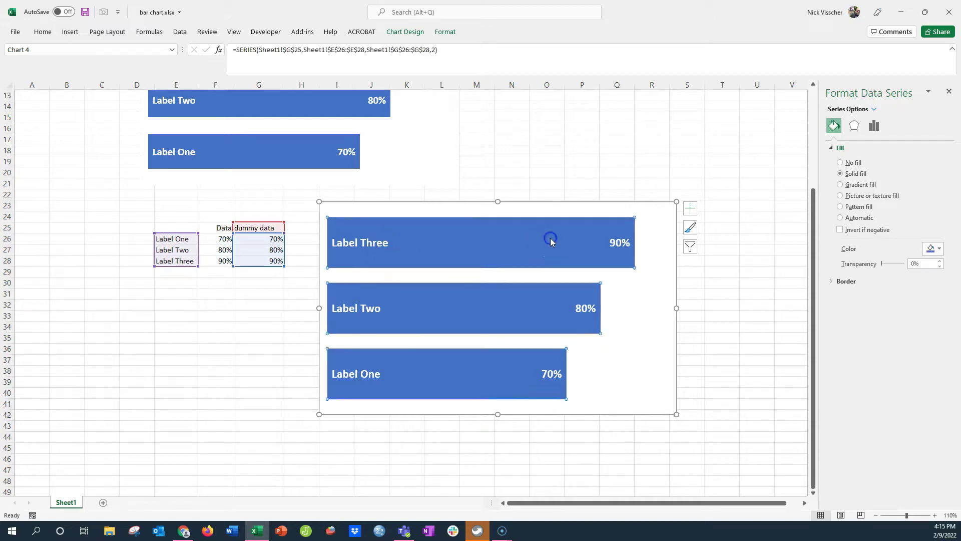
{"action": "left_click", "coordinate": [874, 126]}
{"action": "left_click", "coordinate": [893, 198]}
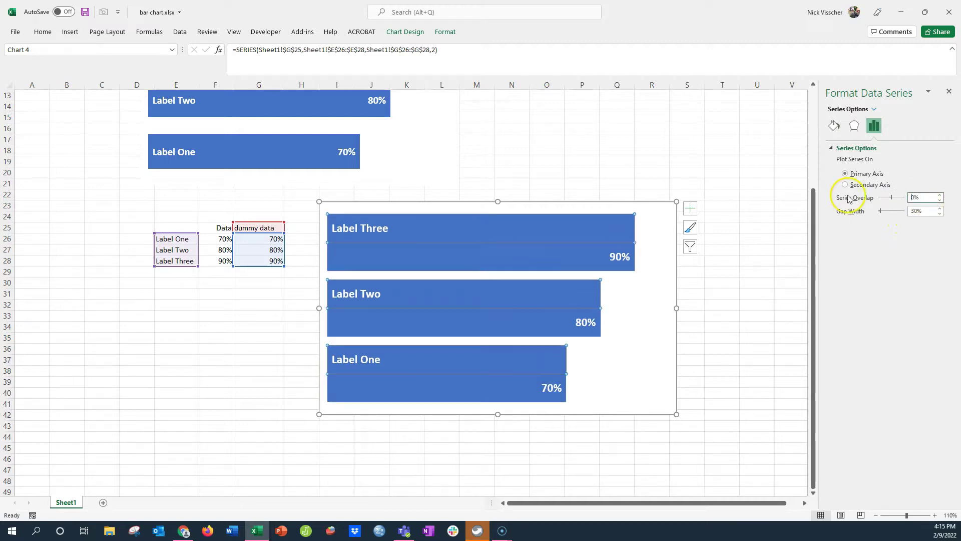
{"action": "left_click", "coordinate": [792, 293]}
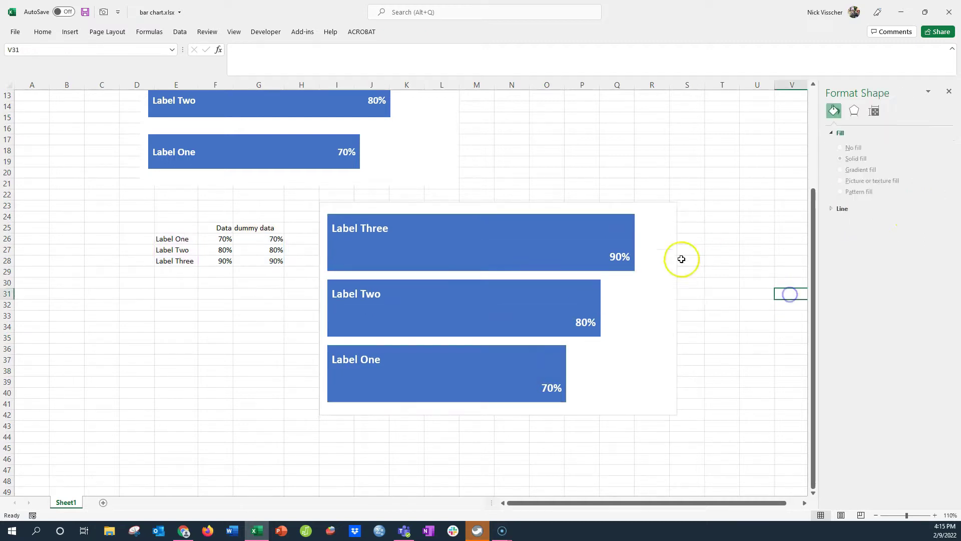
Step: Colour the category name labels blue
{"action": "left_click", "coordinate": [370, 229]}
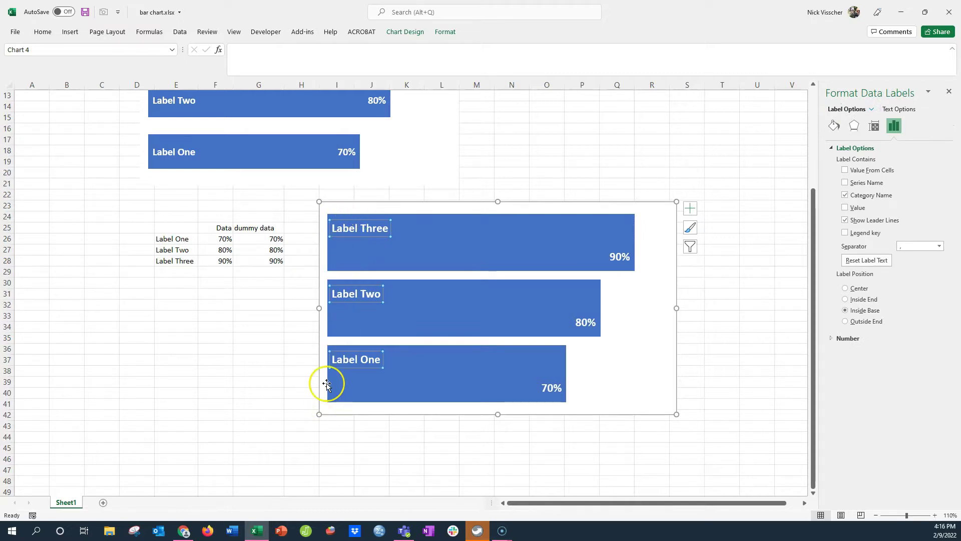
{"action": "left_click", "coordinate": [43, 32]}
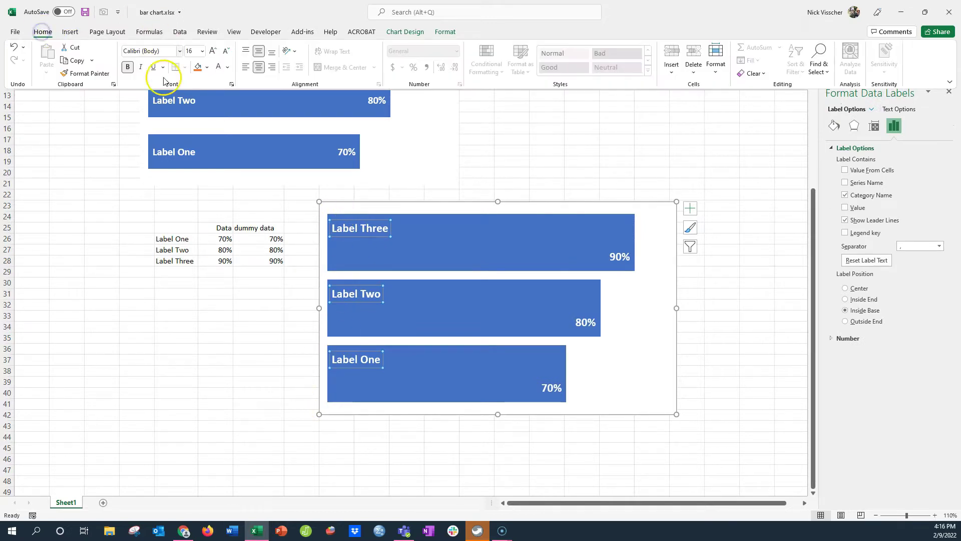
{"action": "left_click", "coordinate": [228, 68]}
{"action": "left_click", "coordinate": [247, 102]}
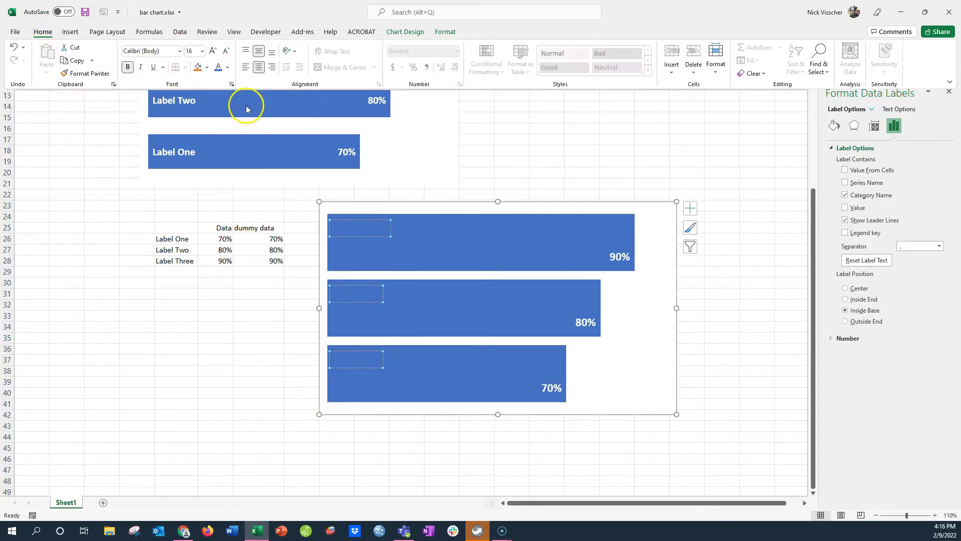
Step: Set the dummy data bars to No fill so they disappear
{"action": "left_click", "coordinate": [599, 220]}
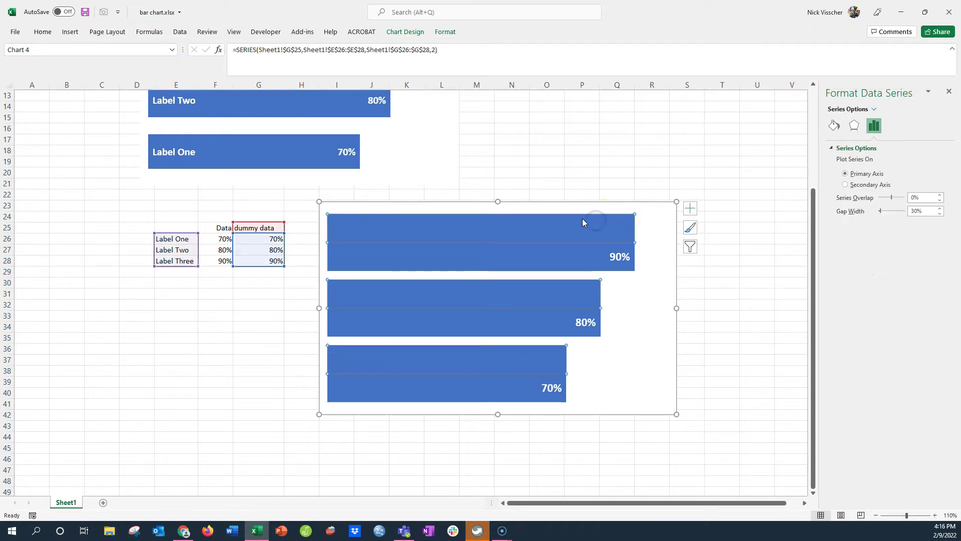
{"action": "left_click", "coordinate": [834, 125]}
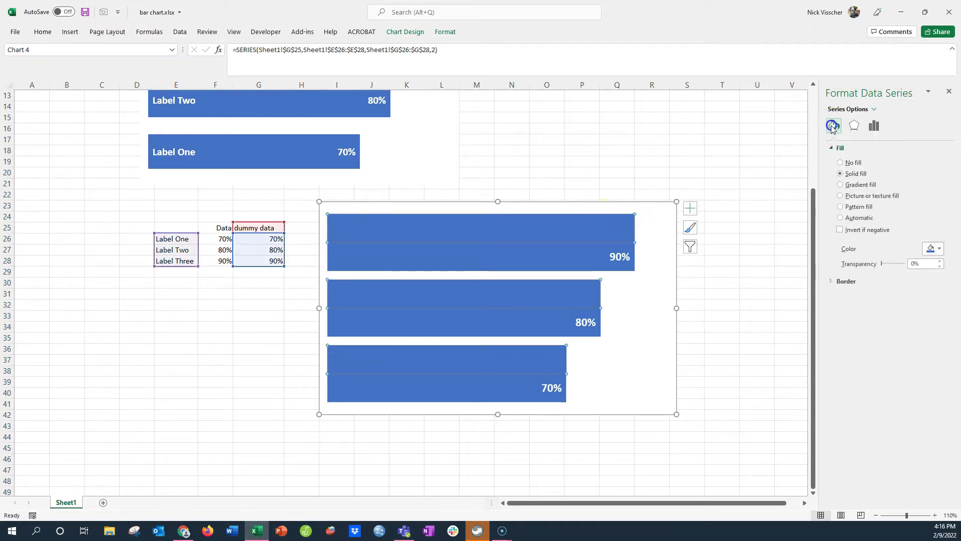
{"action": "left_click", "coordinate": [846, 162]}
{"action": "left_click", "coordinate": [746, 317]}
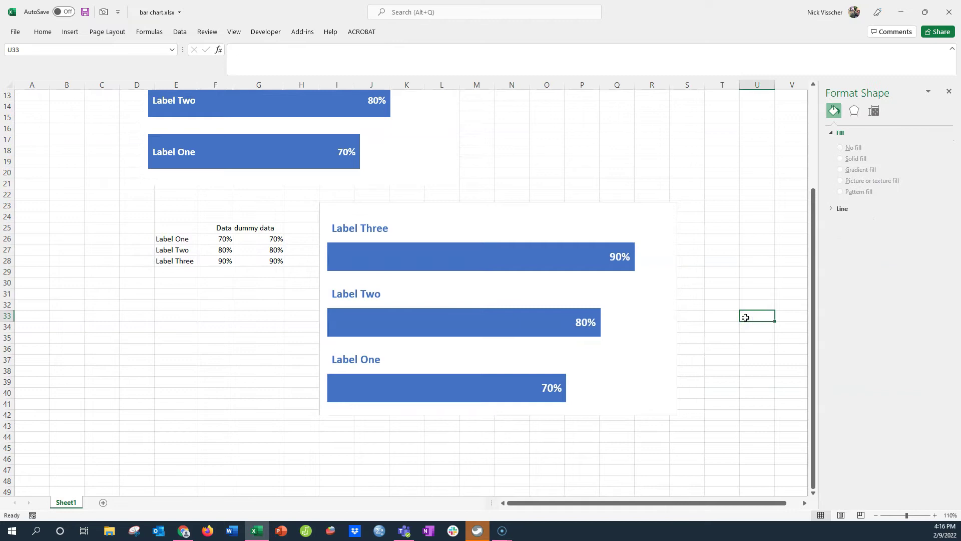